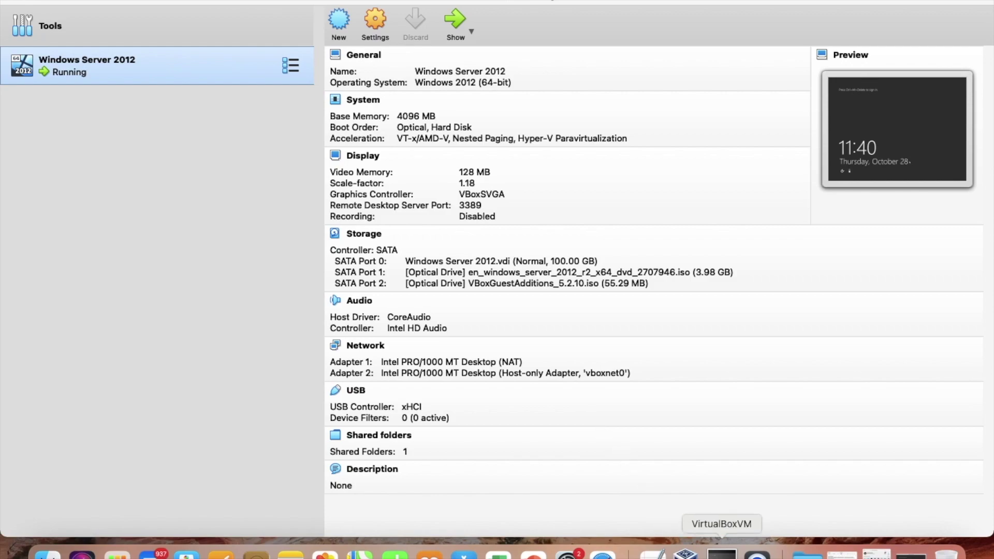
Restore the Windows Server 2012 VM window from the Dock, then bring up System Preferences.
left_click(722, 553)
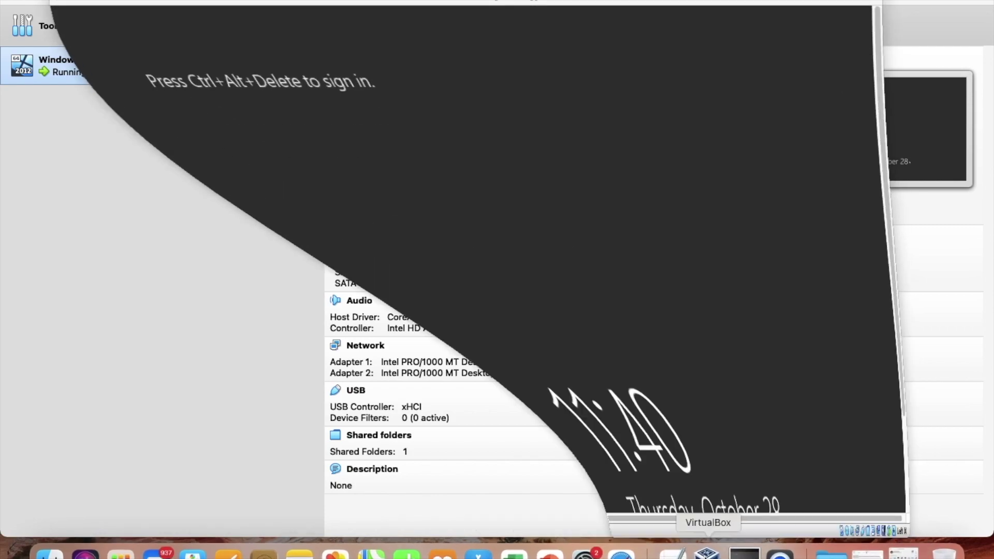
left_click(584, 553)
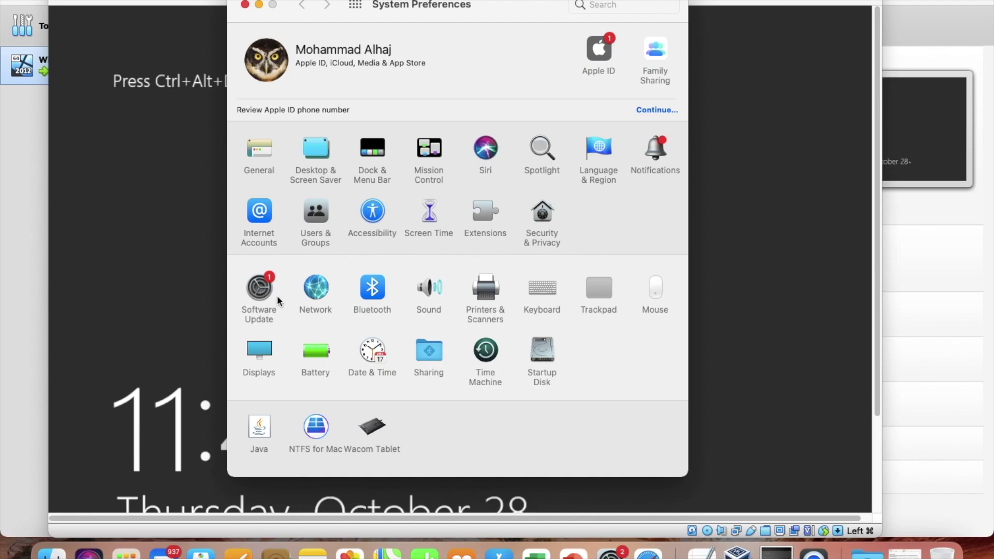
Bring the VM forward, then use Software Update to upgrade to macOS Monterey 12.0.1.
left_click(722, 298)
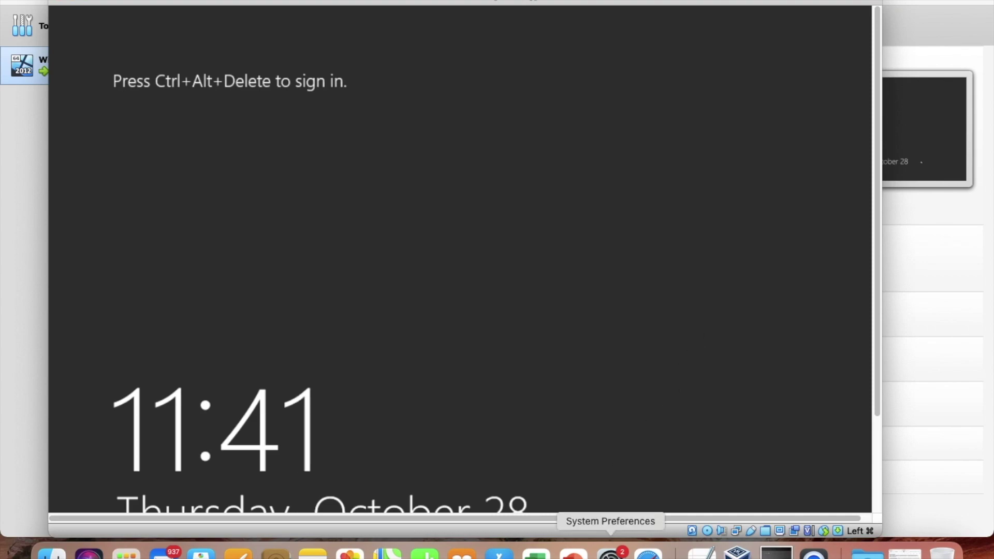
left_click(610, 553)
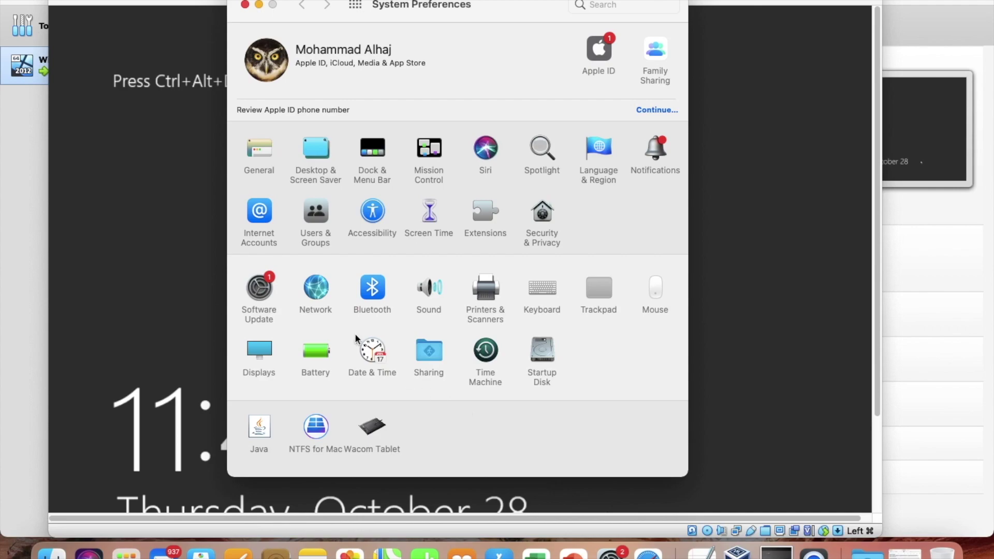
left_click(261, 289)
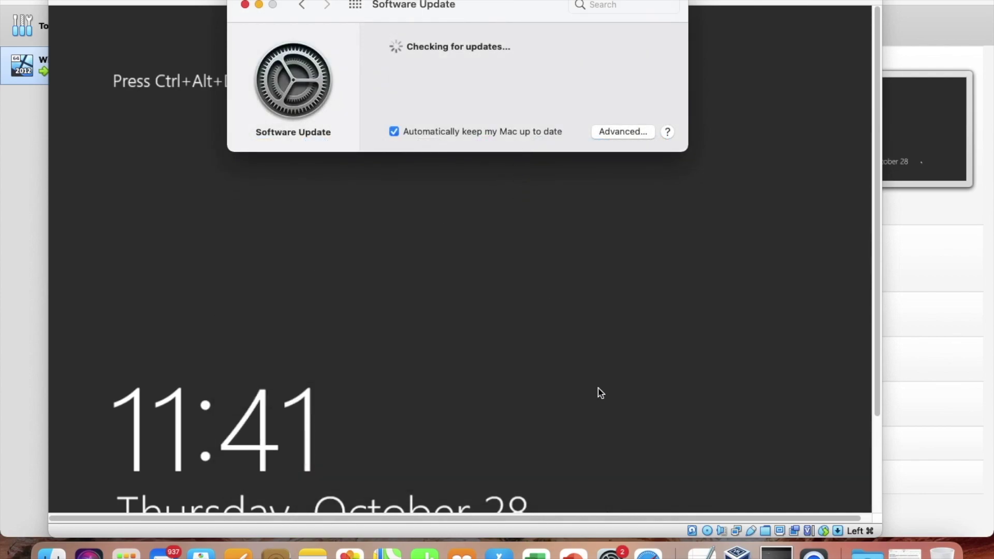
left_click(635, 70)
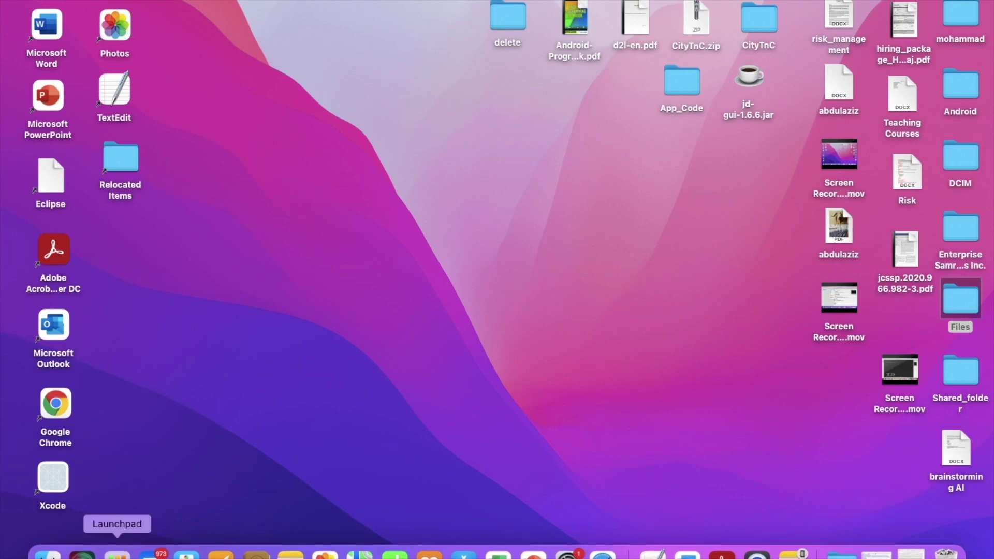
Launch VirtualBox from Launchpad and Normal Start the Windows Server 2012 machine.
left_click(117, 553)
left_click(359, 153)
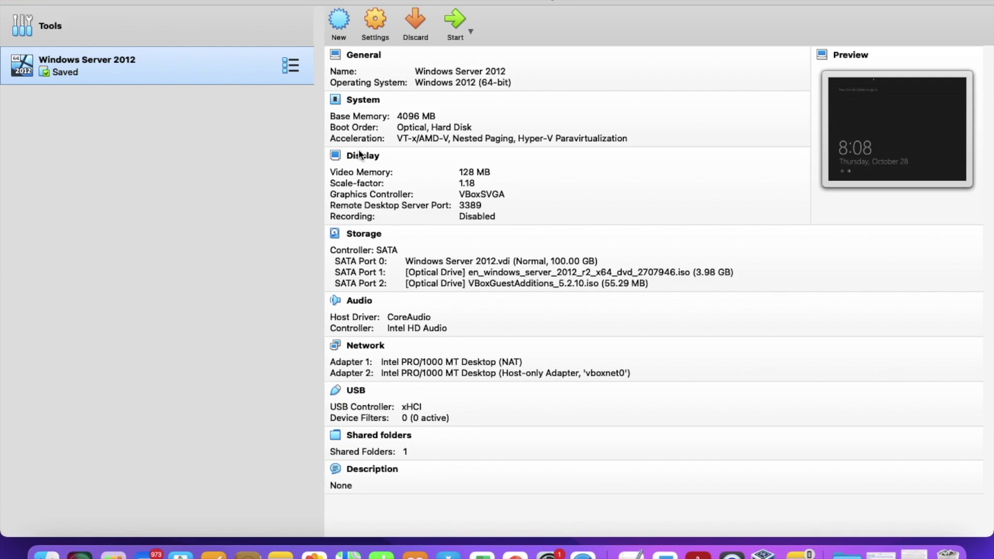
right_click(177, 61)
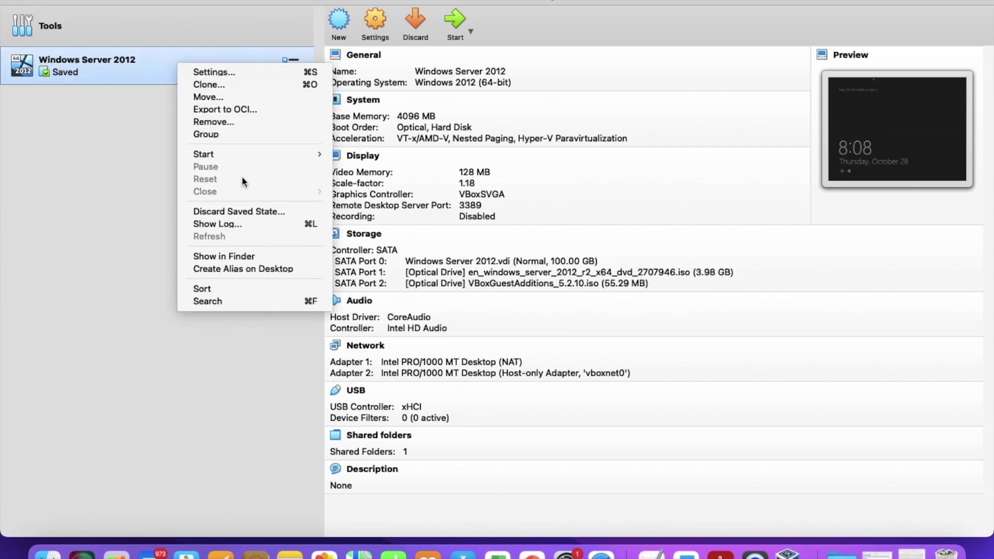
mouse_move(204, 154)
left_click(355, 157)
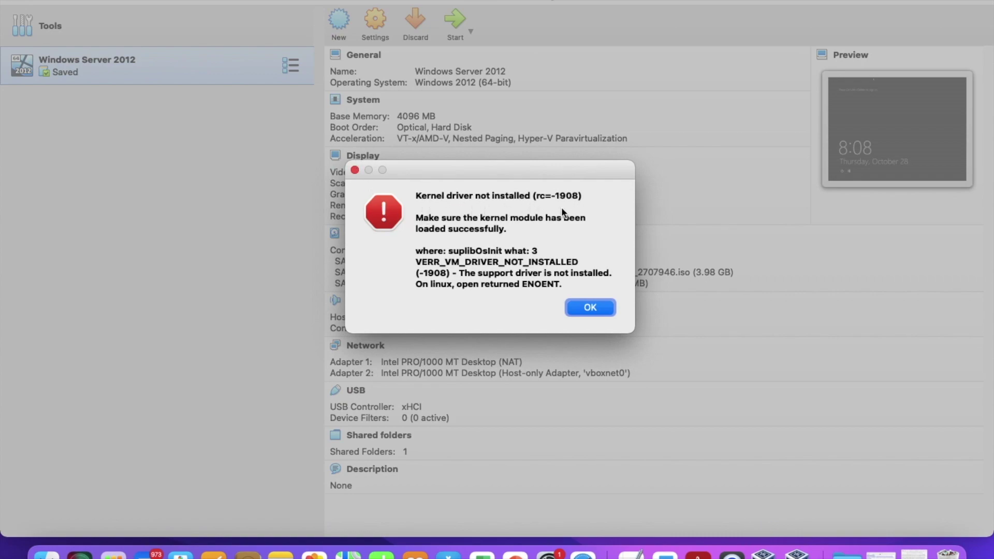
Dismiss the kernel driver error, crash report and failed-session message, then hide VirtualBox.
left_click(591, 308)
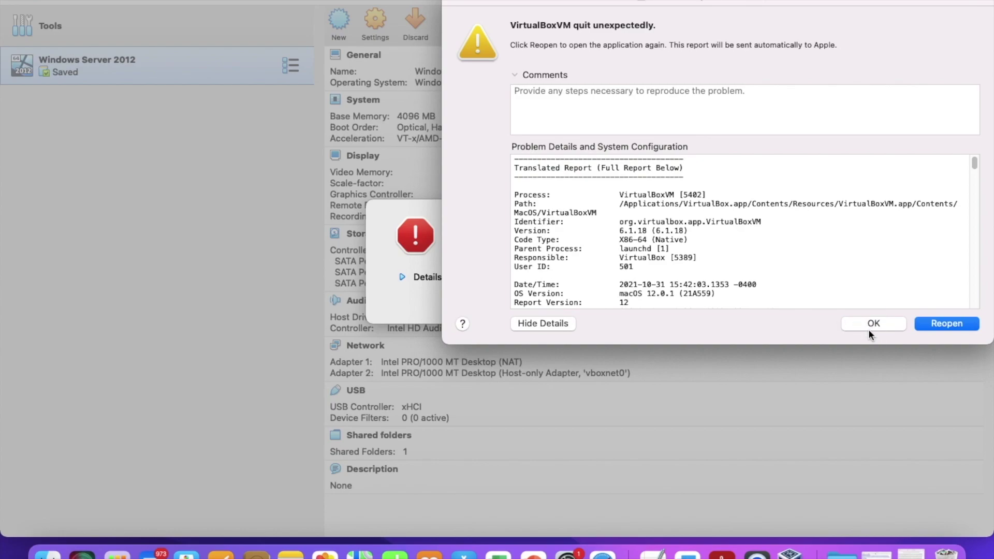
left_click(869, 325)
left_click(529, 304)
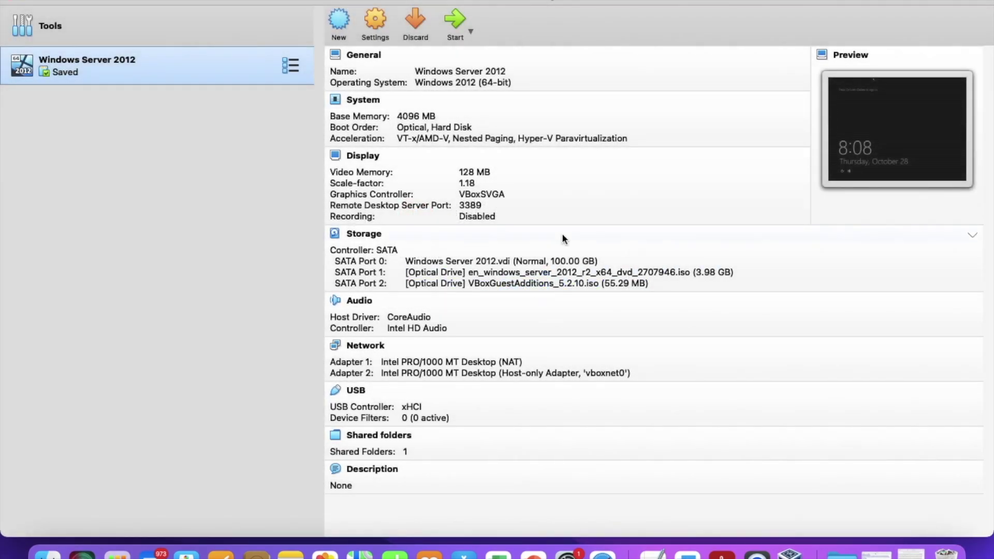
left_click(27, 5)
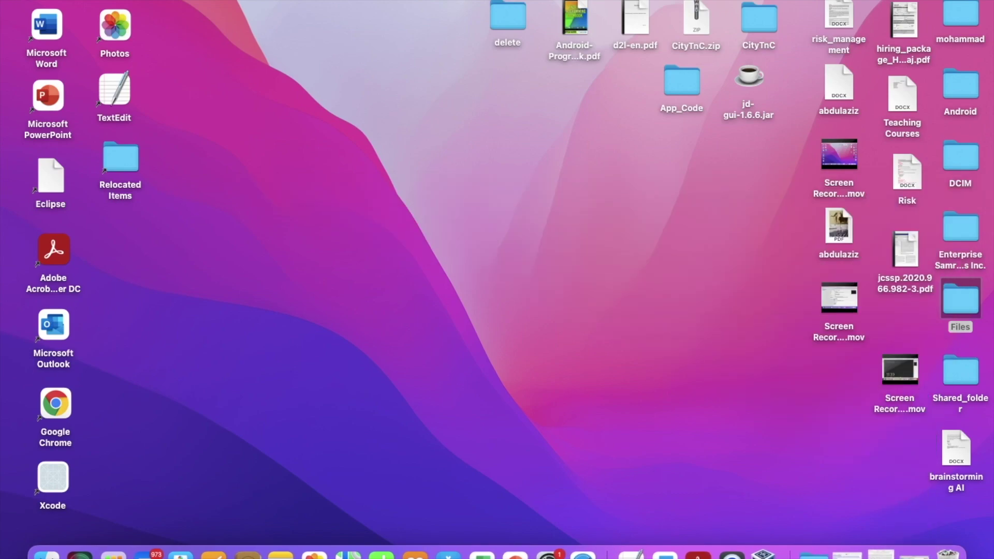
Open Security & Privacy via the Apple menu, unlock it with the password, then close it.
left_click(18, 2)
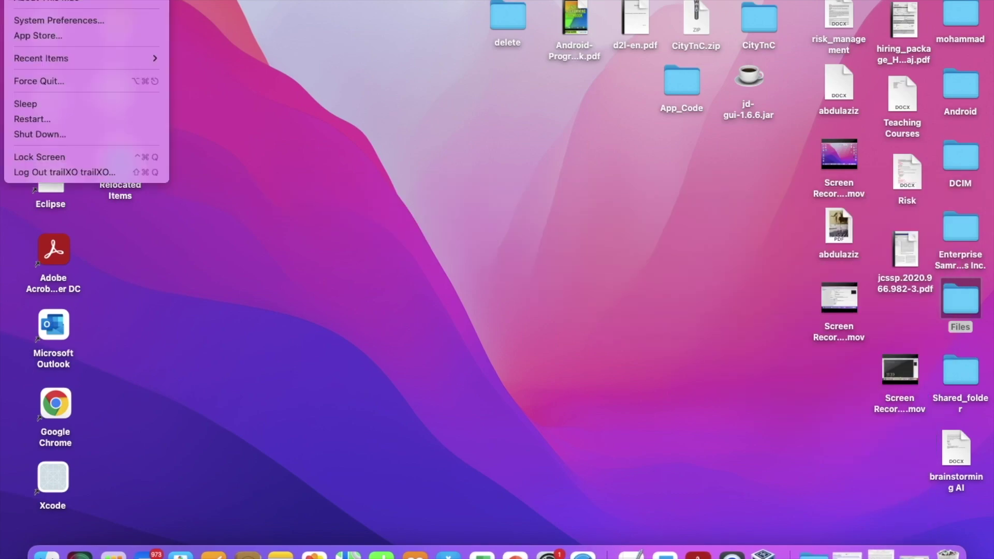
left_click(40, 18)
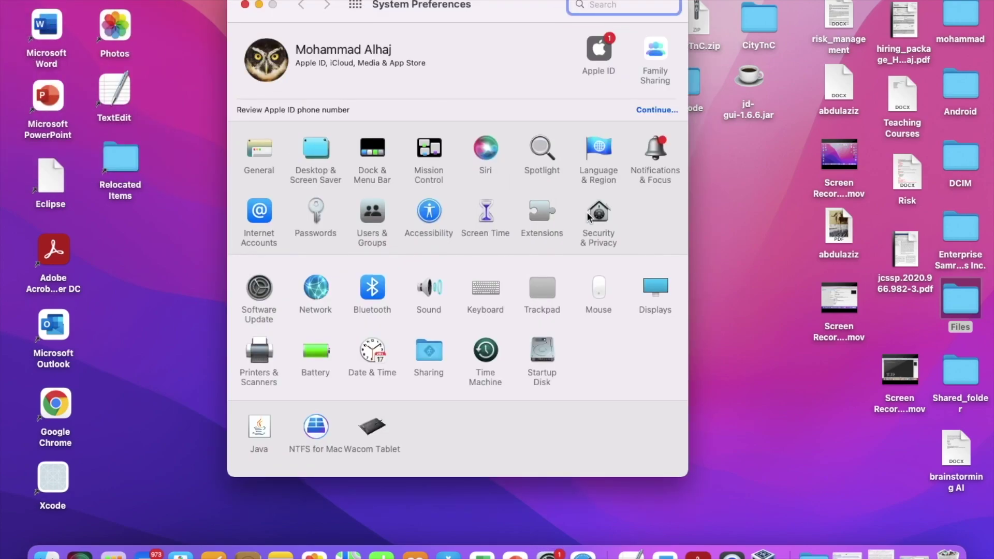
left_click(592, 215)
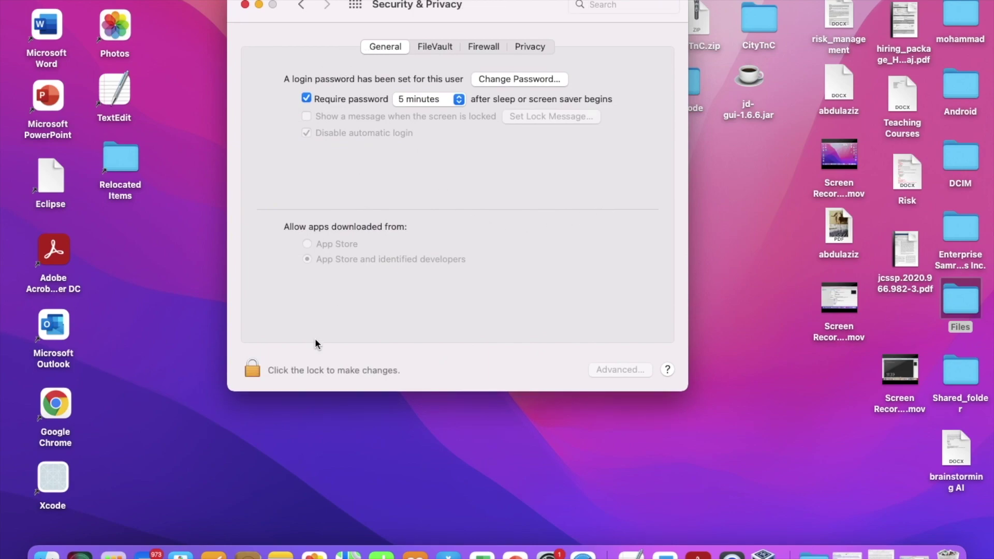
left_click(300, 368)
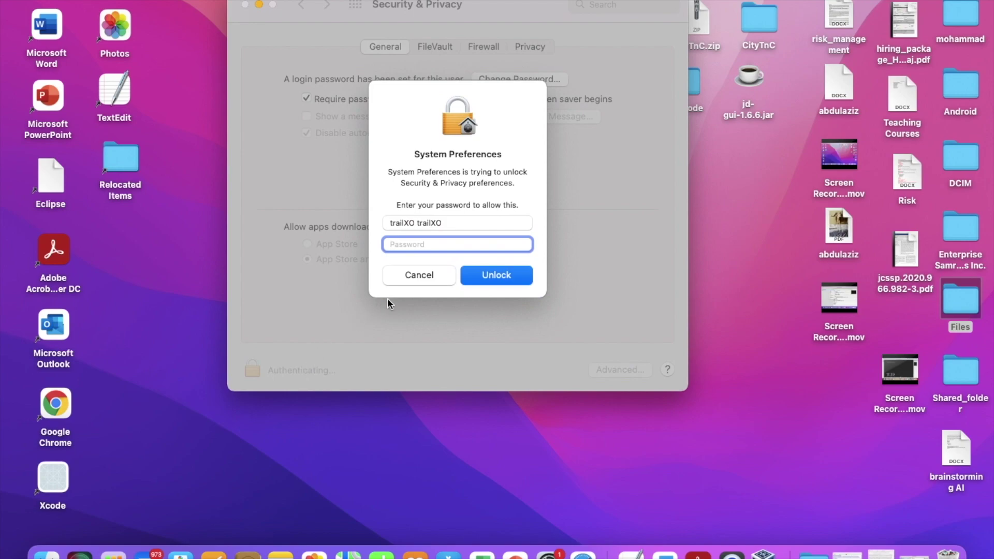
type("************")
key("Return")
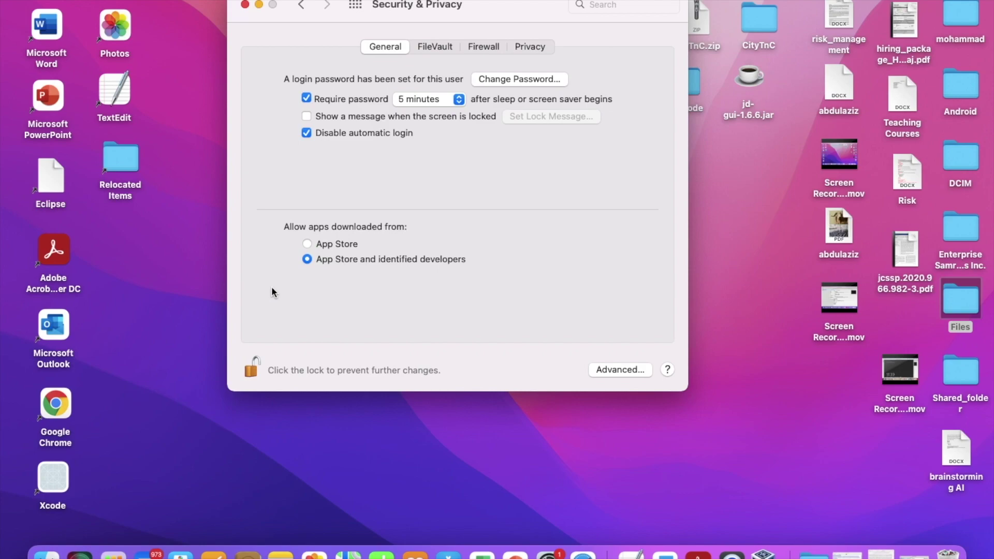
left_click(244, 6)
Close the Security & Privacy window before restarting the Mac into Recovery.
left_click(245, 5)
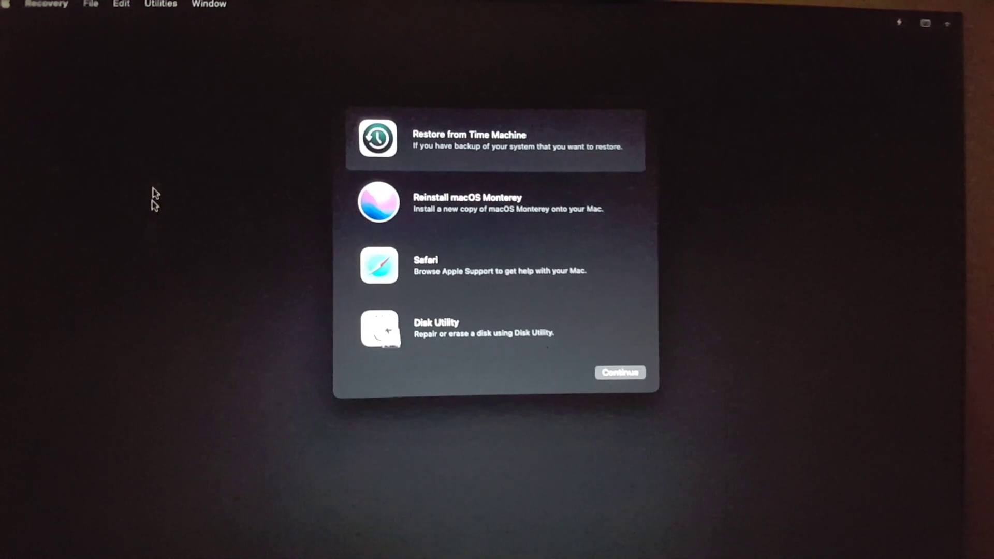
Open Terminal from the Recovery Utilities menu.
left_click(159, 14)
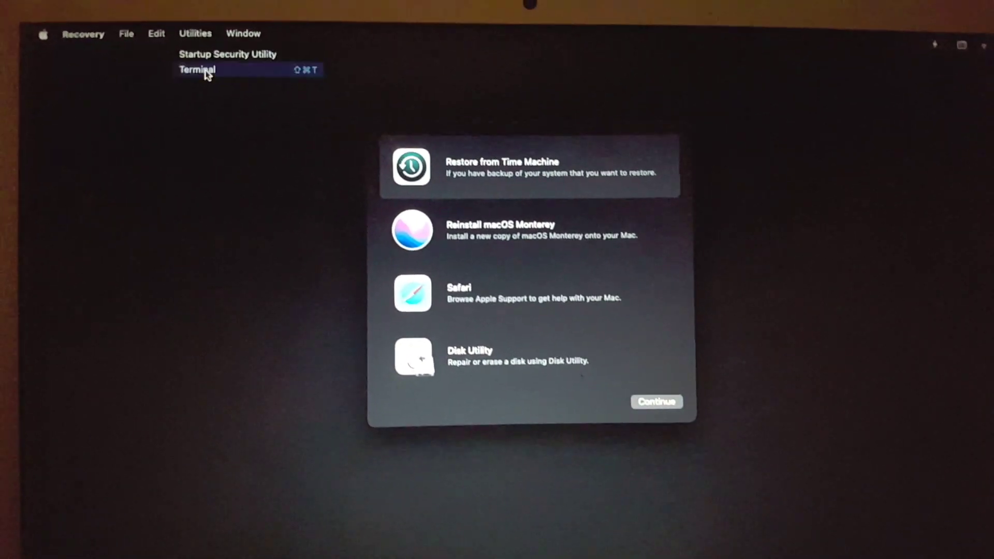
left_click(177, 44)
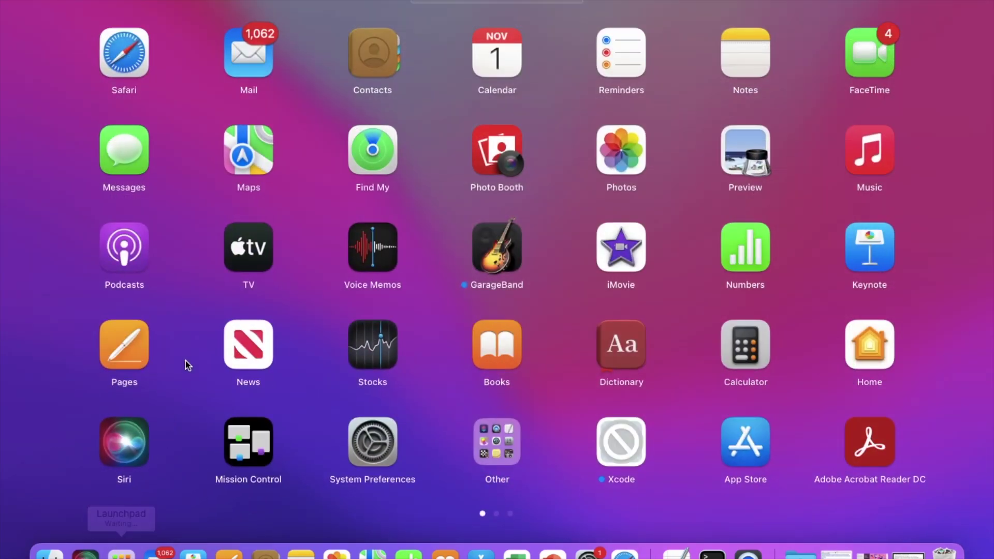
scroll(945, 454, "down", 2)
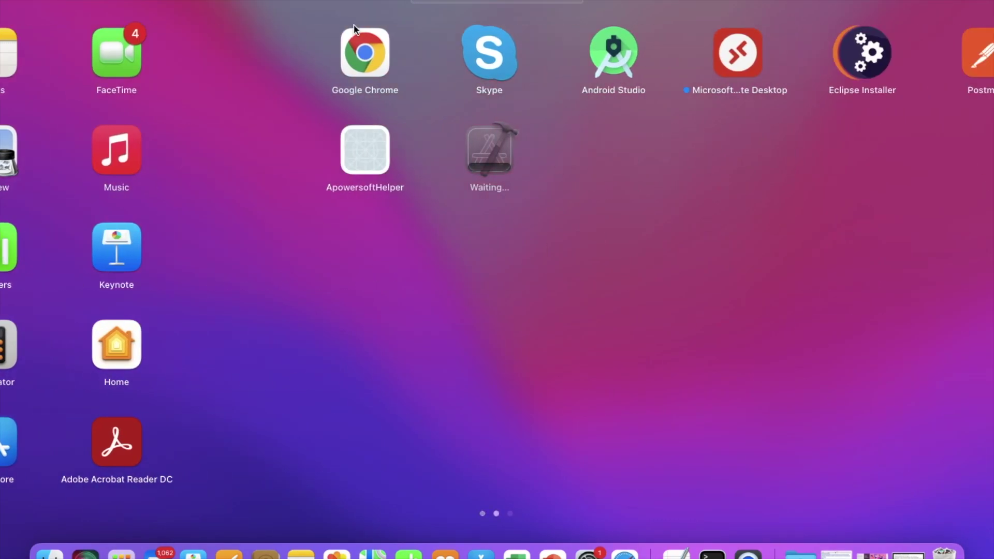
scroll(568, 432, "down", 2)
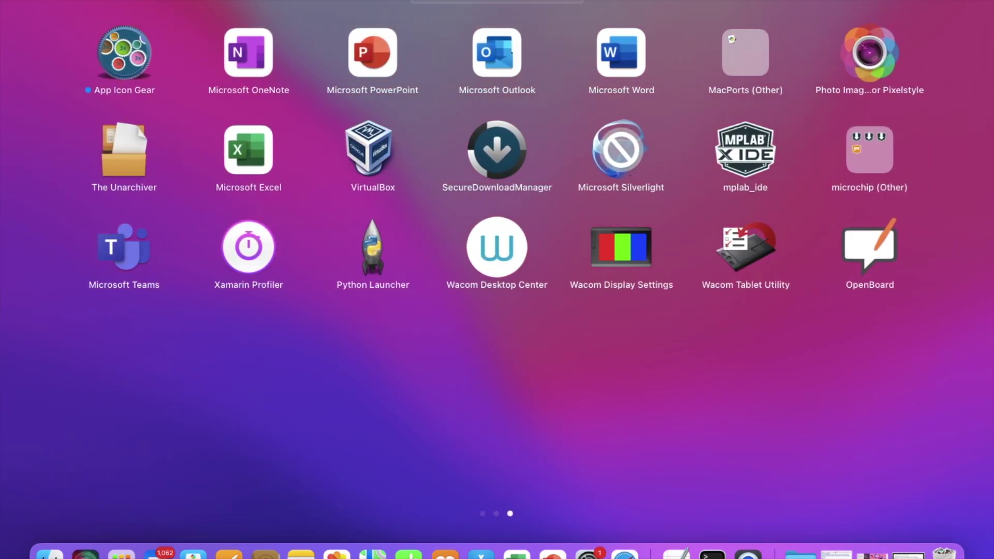
Launch VirtualBox from its Launchpad page.
left_click(369, 155)
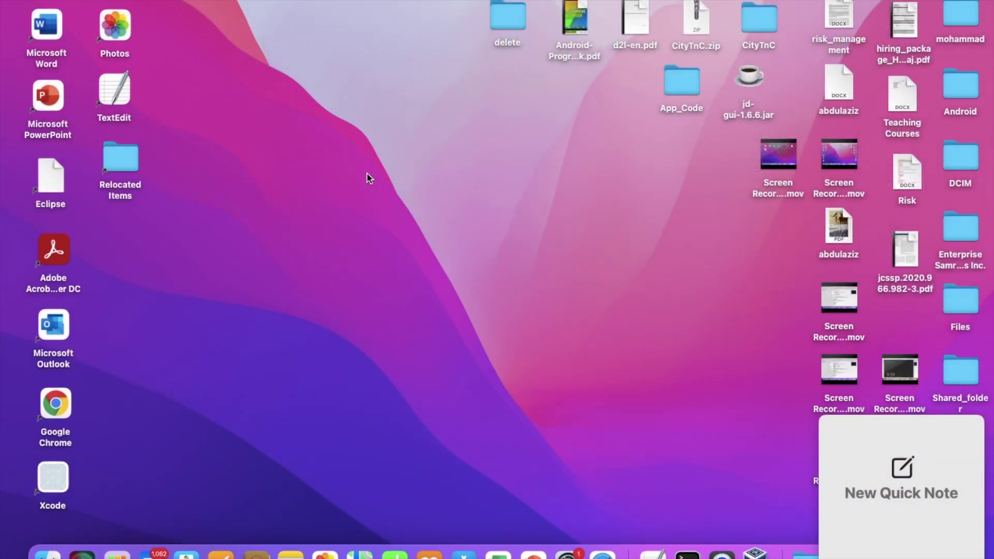